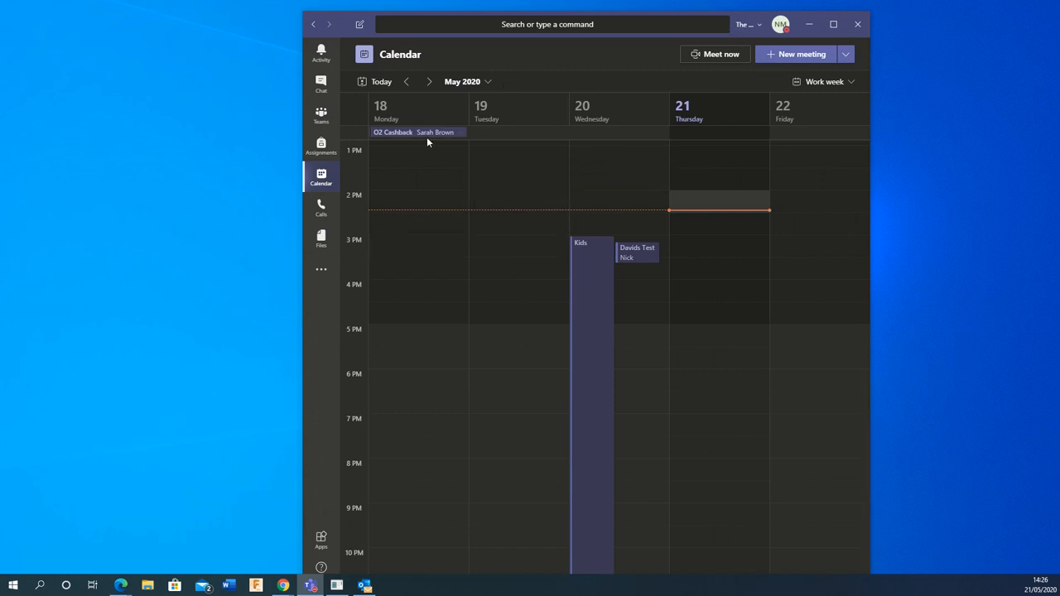
Step: Start a new meeting from the May 2020 work-week calendar, defaulting to May 21, 2:30–3:00 PM
{"action": "left_click", "coordinate": [319, 184]}
{"action": "left_click", "coordinate": [782, 55]}
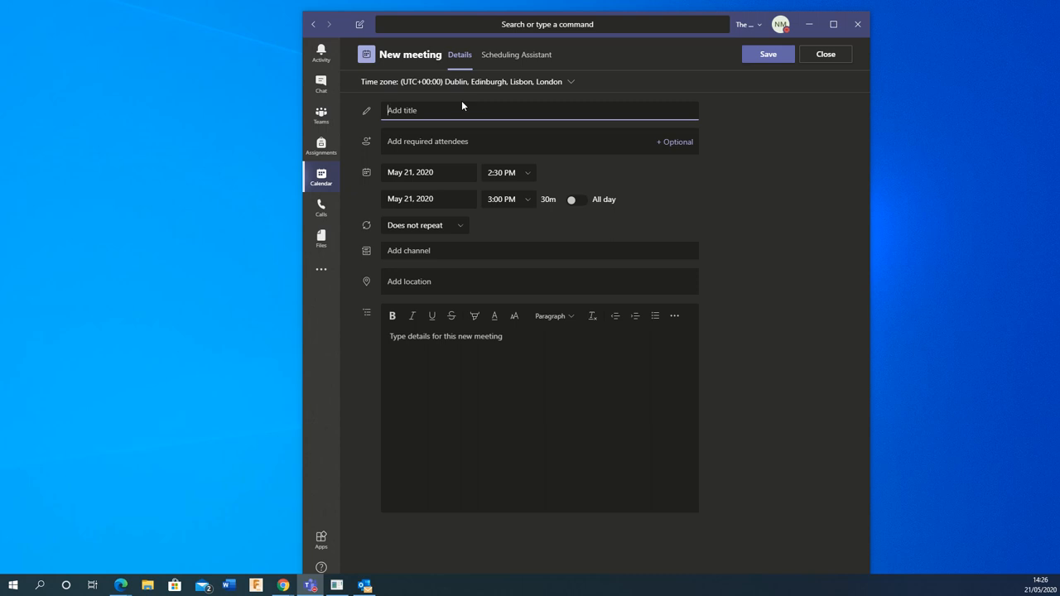
Step: Title the meeting 'Mechanical Principles Webinar' and invite the attendee's Gmail address as a required attendee
{"action": "type", "text": "Mechanical Principles Webinar"}
{"action": "left_click", "coordinate": [428, 138]}
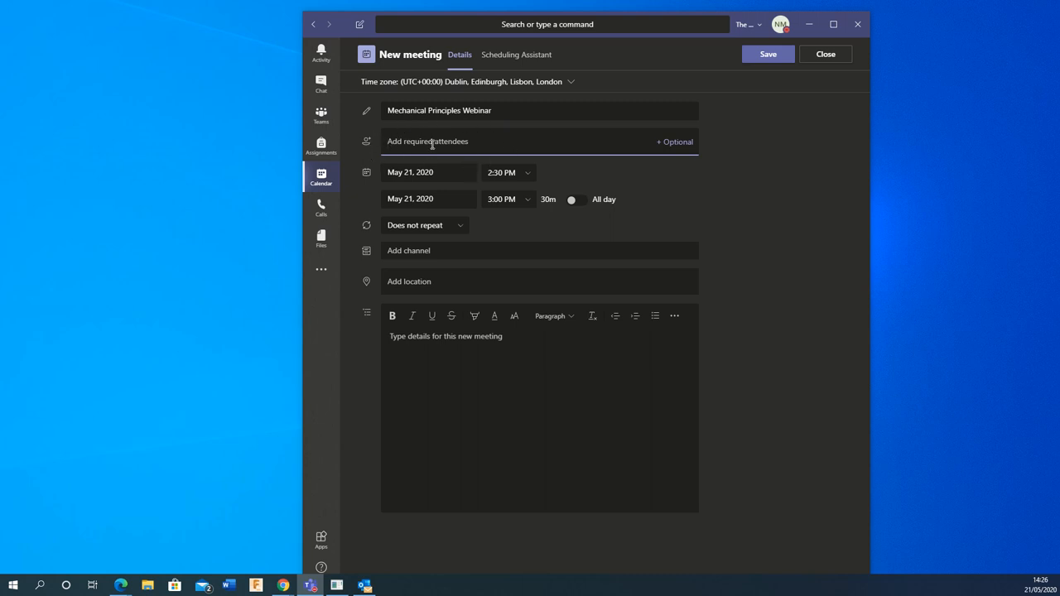
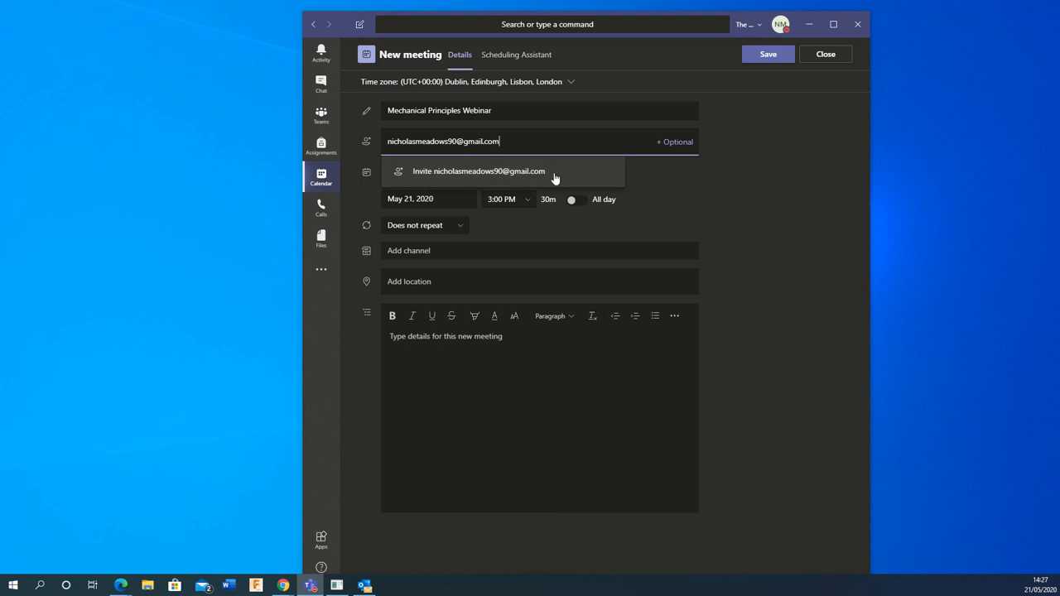
{"action": "left_click", "coordinate": [506, 171]}
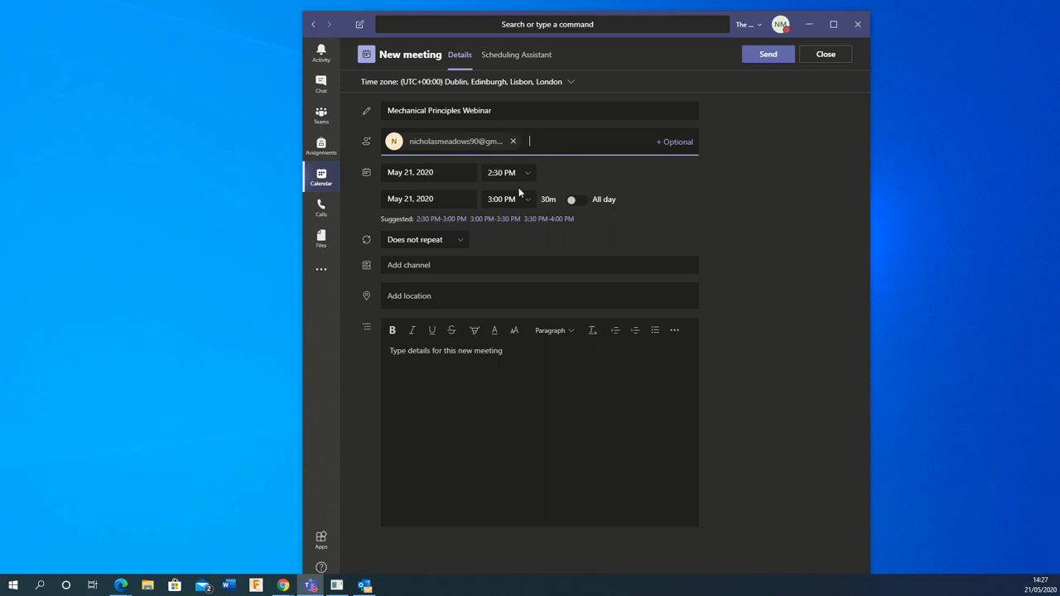
Step: Move the start time to 2:28 PM (ending 2:58 PM), leaving the meeting set to not repeat
{"action": "left_click", "coordinate": [503, 171]}
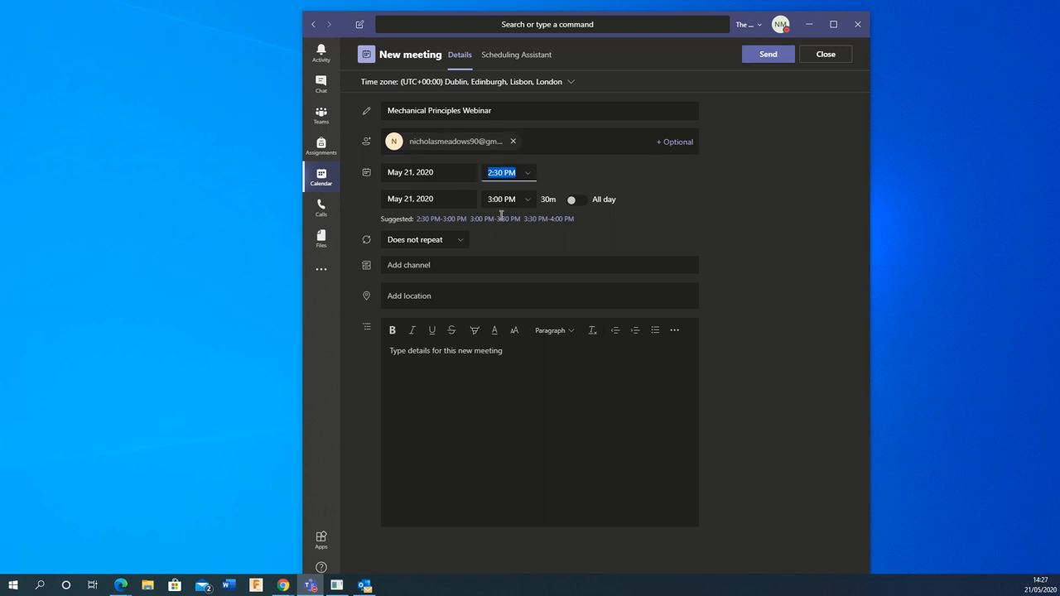
{"action": "left_click", "coordinate": [504, 173]}
{"action": "key", "text": "BackSpace"}
{"action": "key", "text": "BackSpace"}
{"action": "type", "text": "28"}
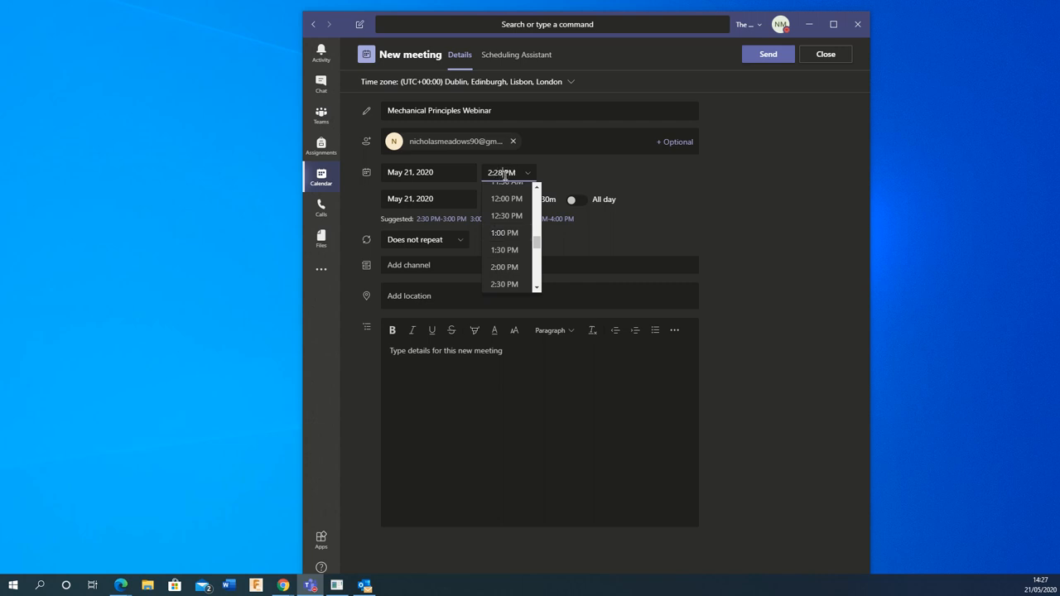
{"action": "left_click", "coordinate": [561, 173]}
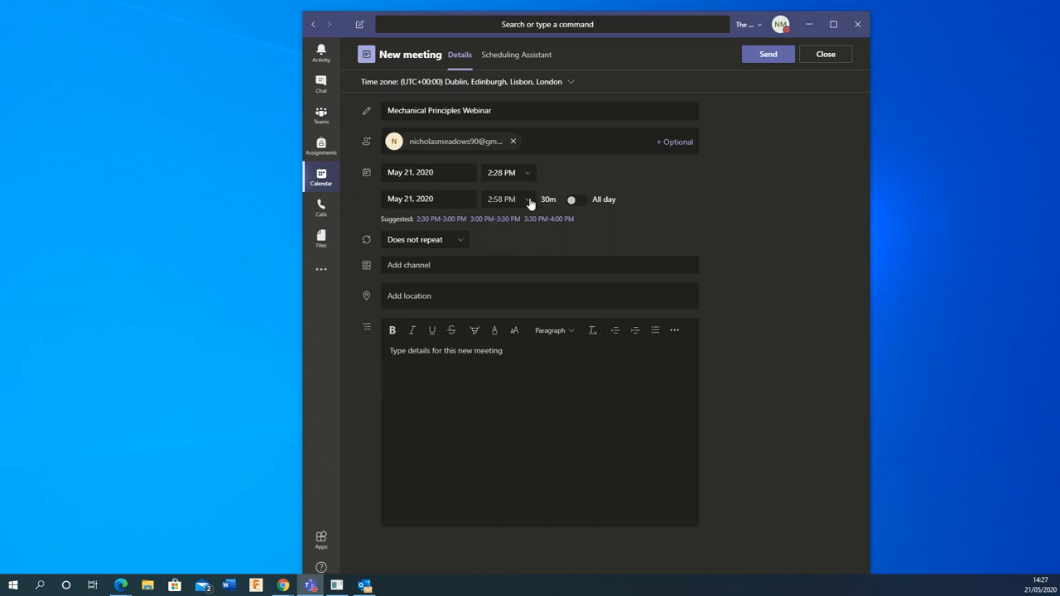
{"action": "left_click", "coordinate": [459, 245]}
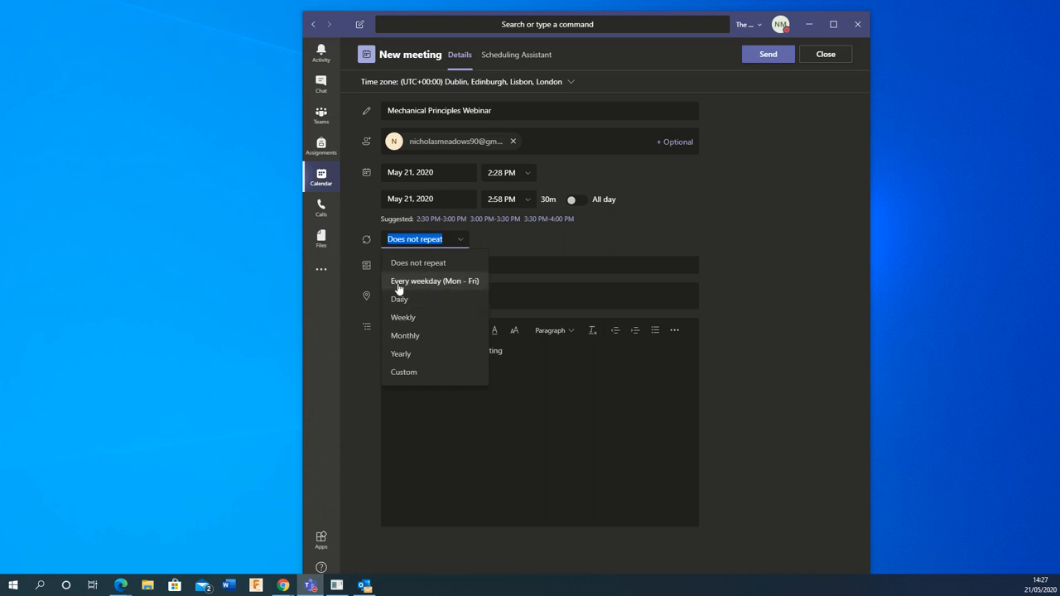
{"action": "left_click", "coordinate": [550, 250]}
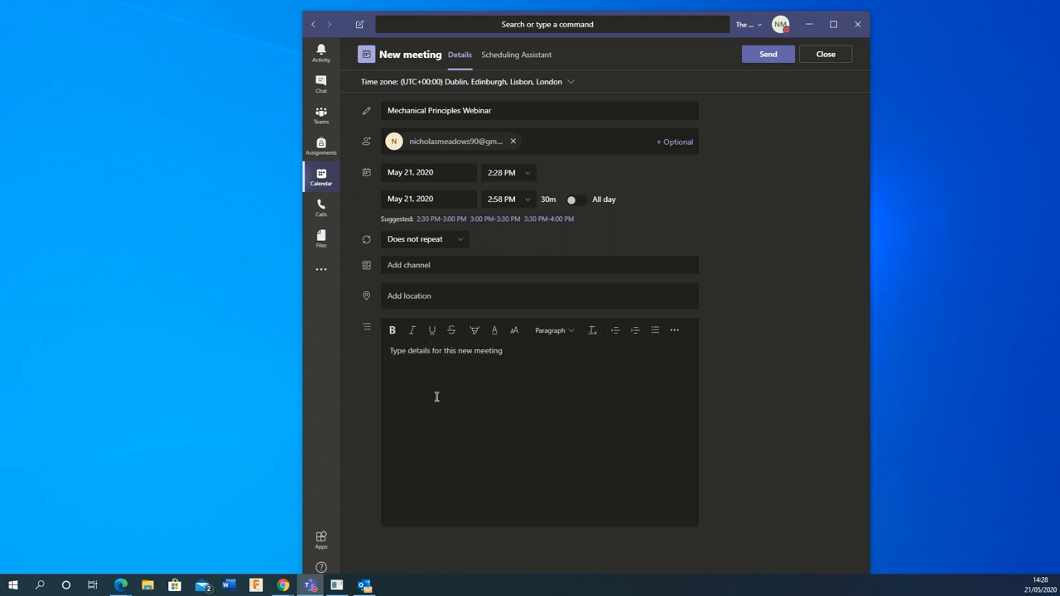
Step: Add a description beginning 'Th', send the webinar invite, and bring the Gmail inbox over Teams
{"action": "left_click", "coordinate": [475, 358]}
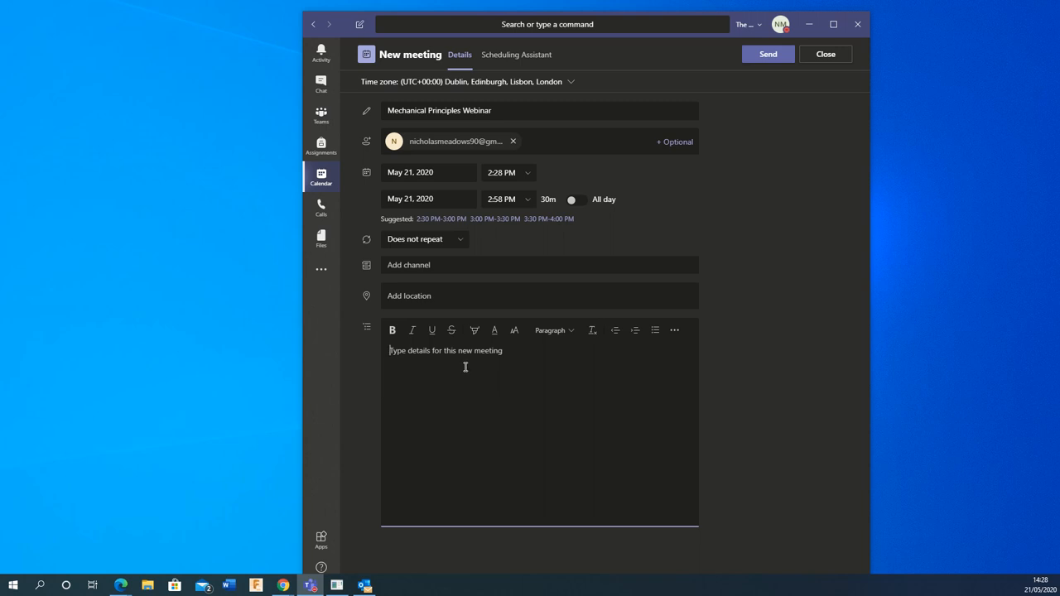
{"action": "type", "text": "Th"}
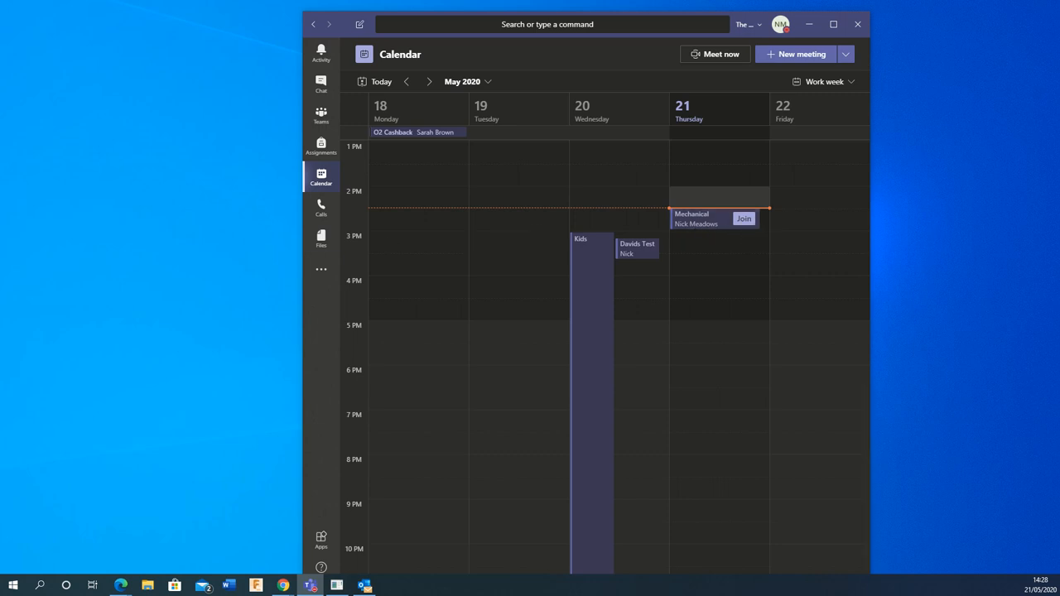
{"action": "key", "text": "alt+Tab"}
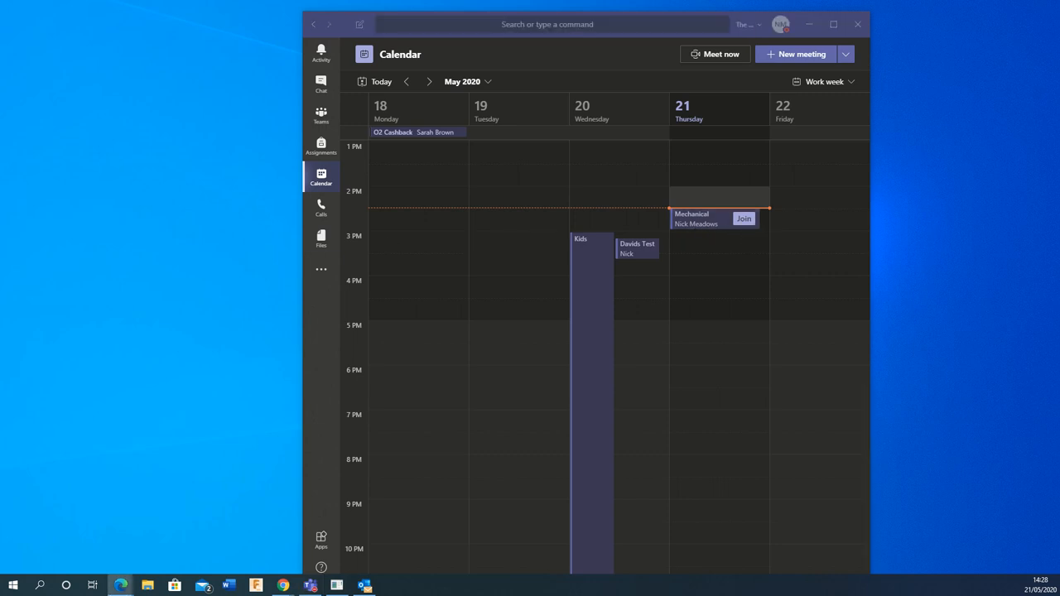
{"action": "left_click_drag", "start_coordinate": [0, 145], "coordinate": [665, 71]}
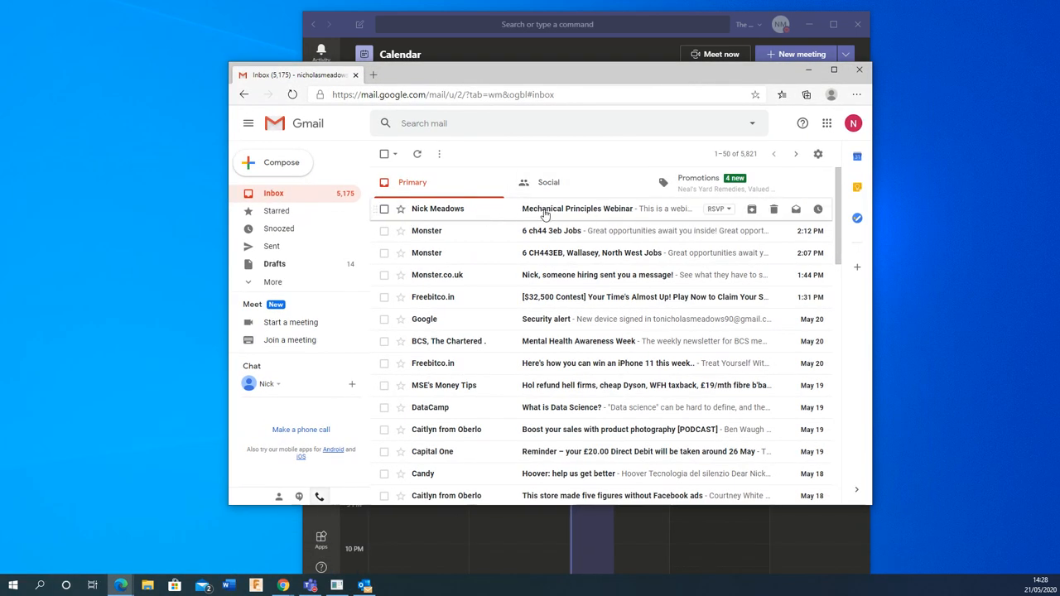
Step: Open the webinar invitation in Gmail, dismiss the Outlook reminders, and follow its Teams join link
{"action": "left_click", "coordinate": [545, 213]}
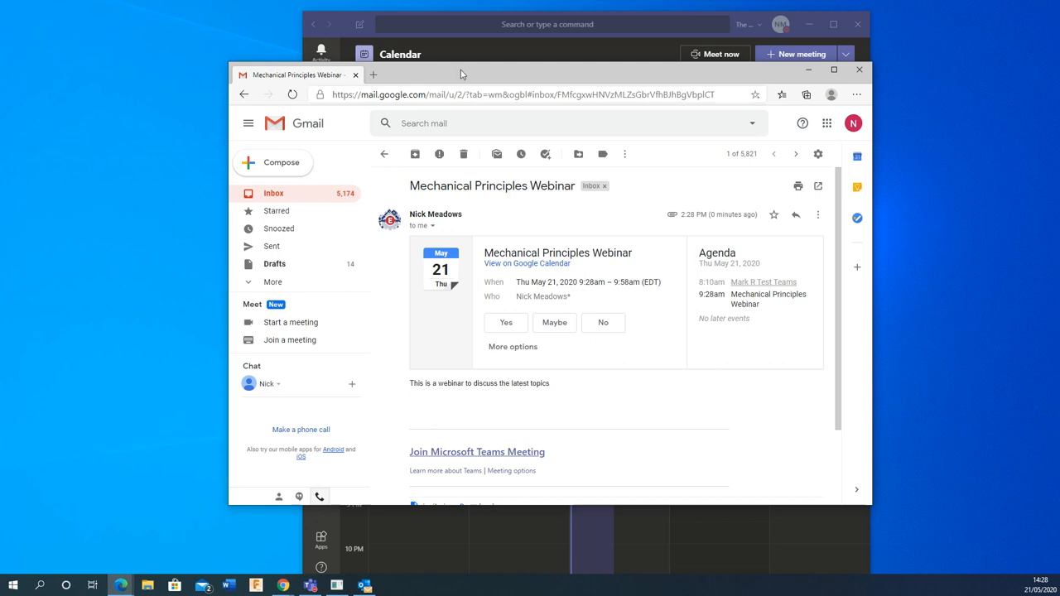
{"action": "left_click_drag", "start_coordinate": [462, 75], "coordinate": [329, 45]}
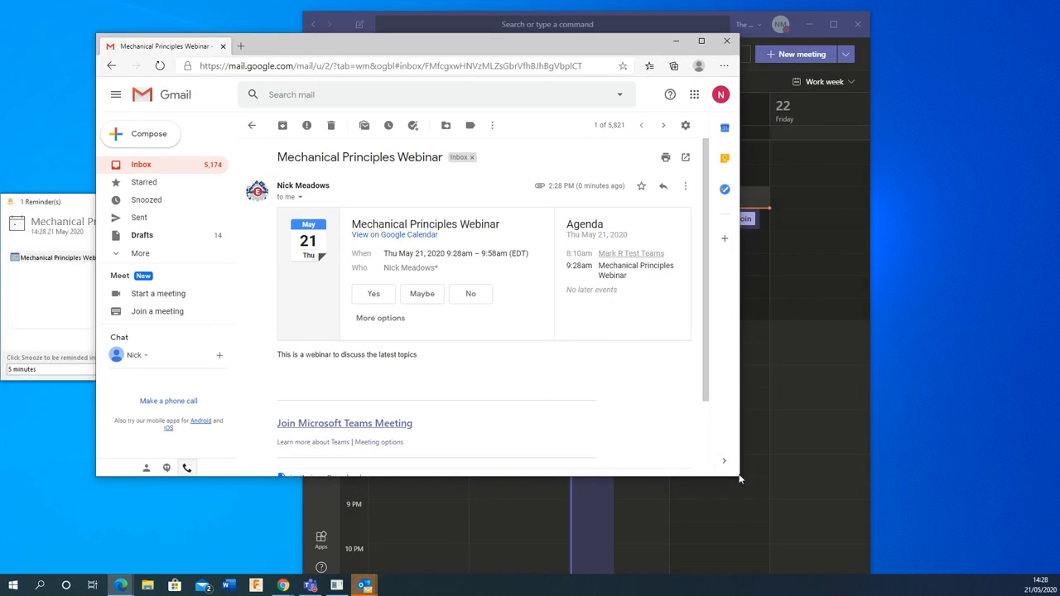
{"action": "left_click", "coordinate": [21, 209]}
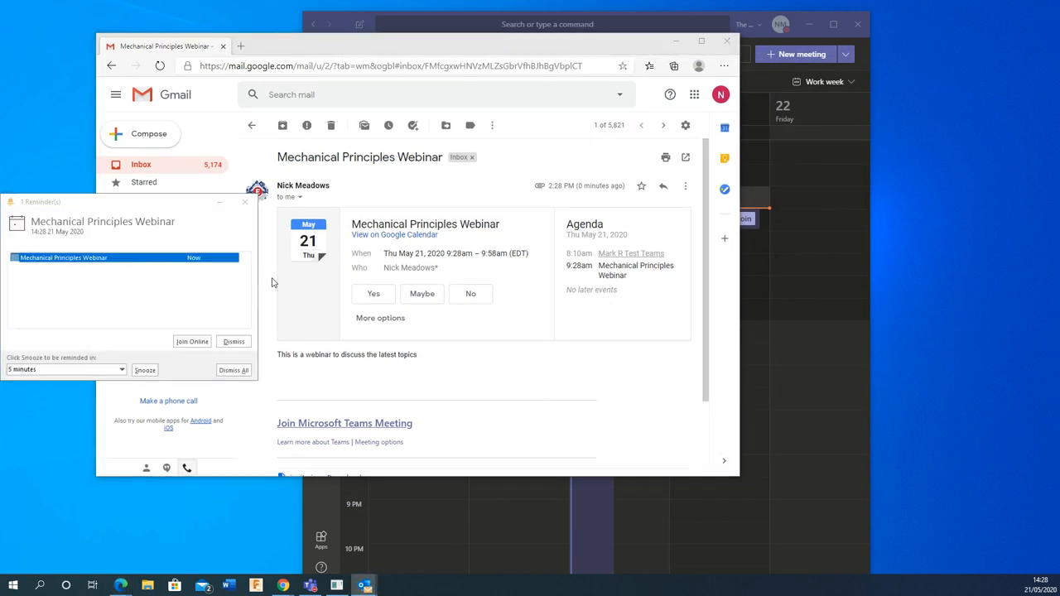
{"action": "left_click", "coordinate": [234, 370]}
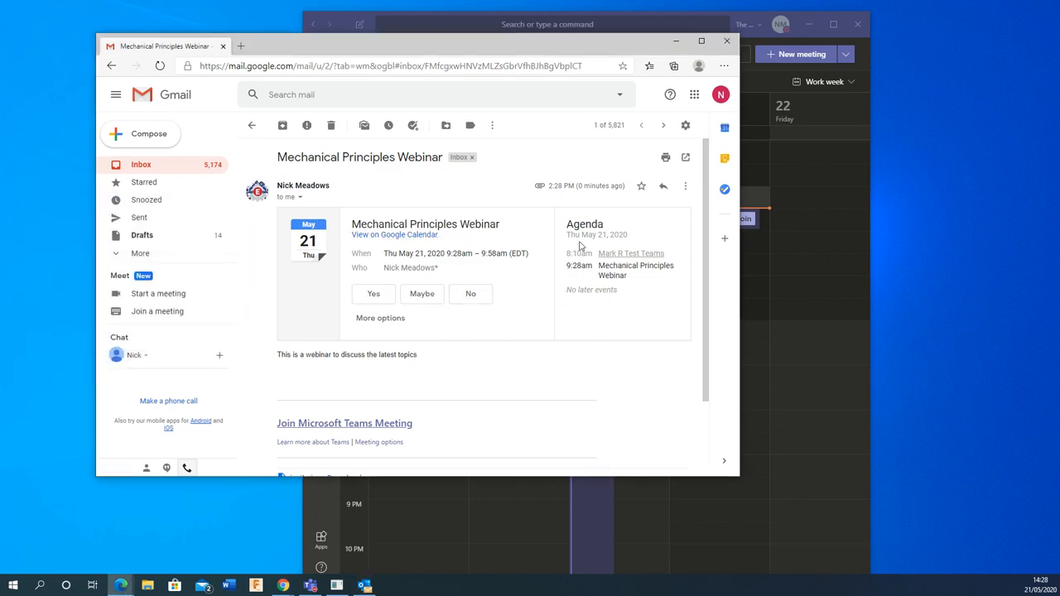
{"action": "scroll", "coordinate": [423, 383], "scroll_direction": "down", "scroll_amount": 1}
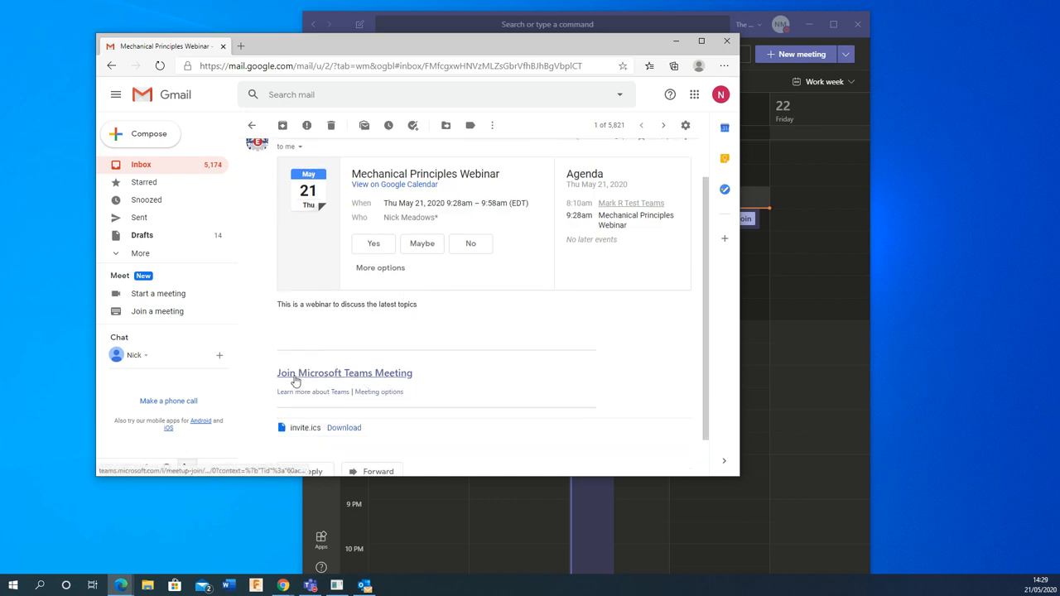
{"action": "left_click", "coordinate": [386, 375]}
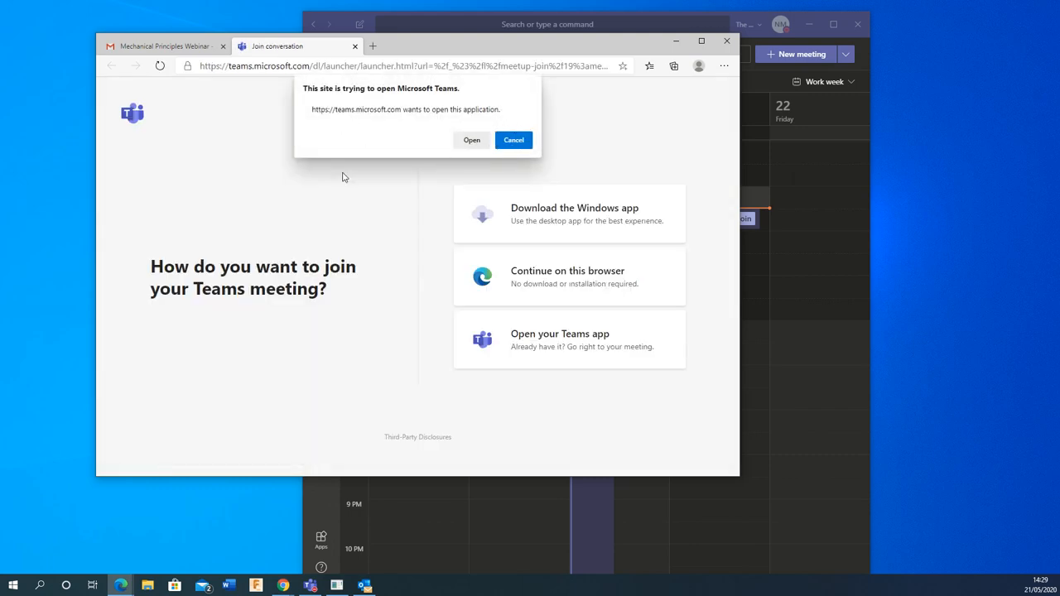
Step: Decline launching the Teams app and continue joining the meeting in the browser
{"action": "left_click", "coordinate": [514, 140]}
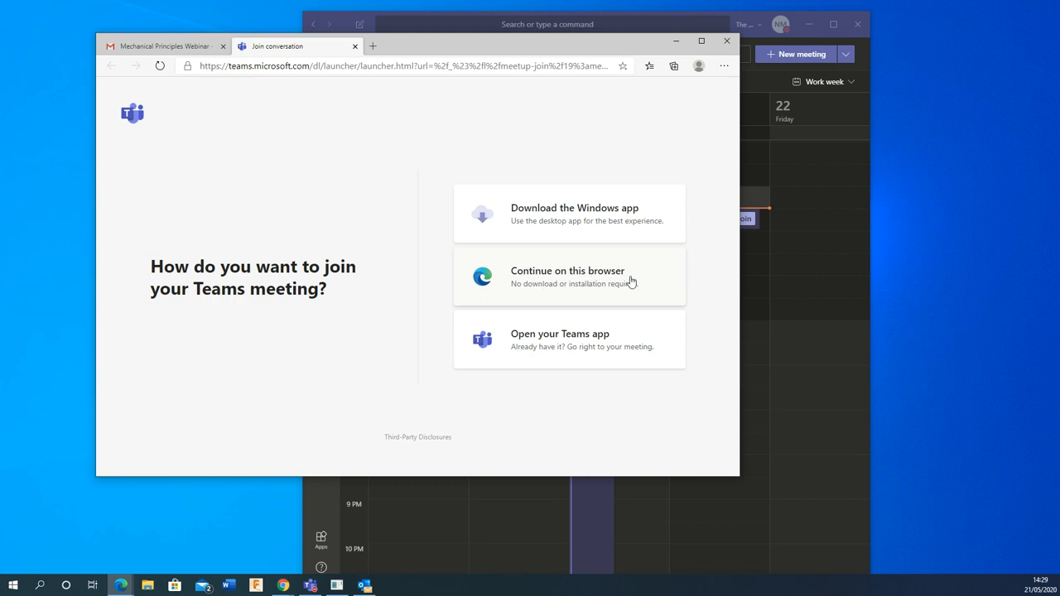
{"action": "left_click", "coordinate": [563, 285]}
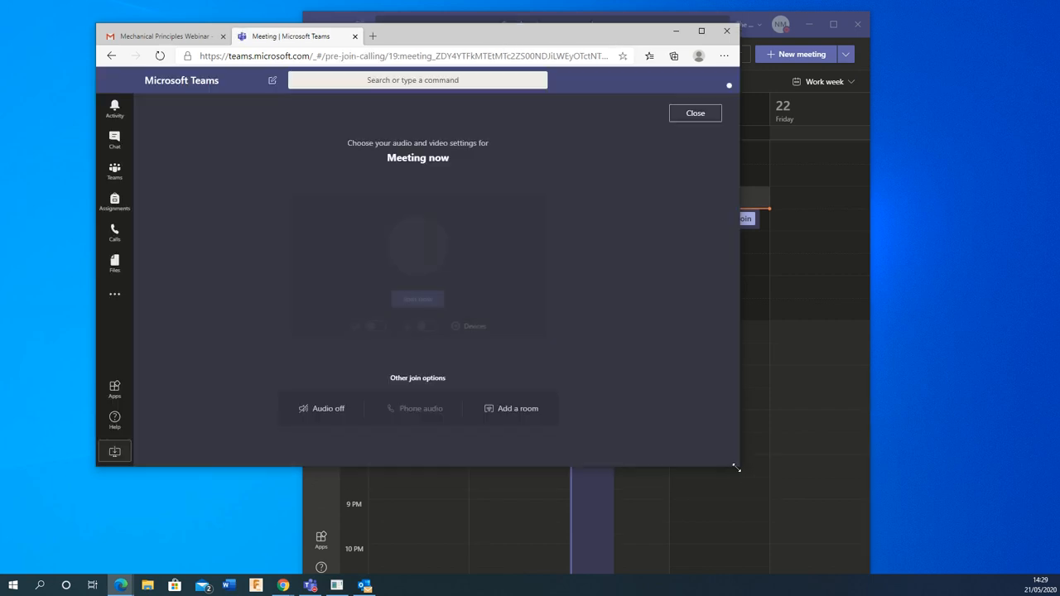
Step: Join the webinar in the browser with the microphone muted, then move the browser window aside
{"action": "left_click_drag", "start_coordinate": [743, 470], "coordinate": [911, 498]}
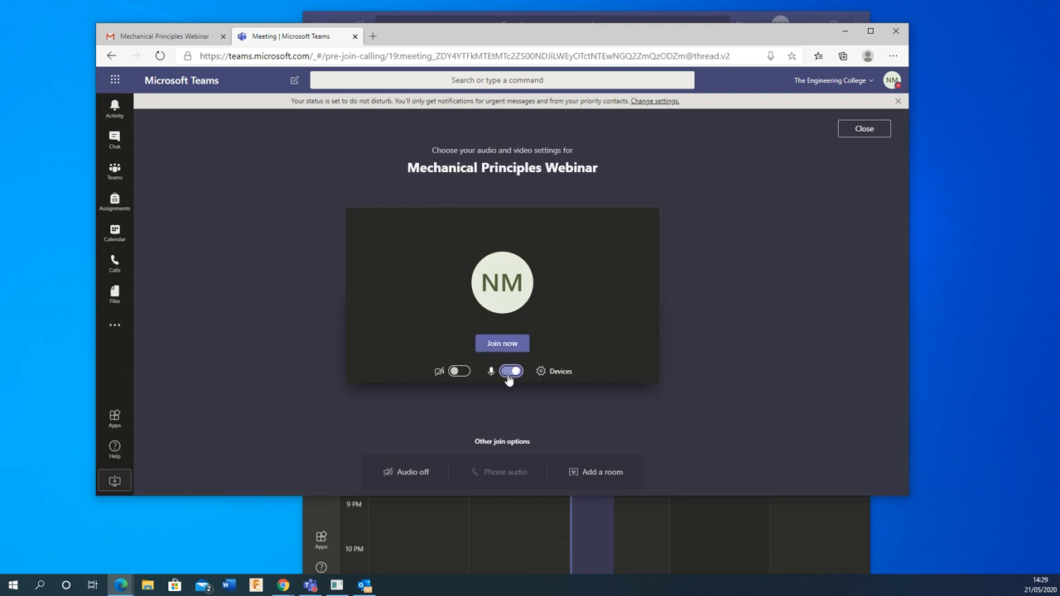
{"action": "left_click", "coordinate": [511, 371]}
{"action": "left_click", "coordinate": [502, 344]}
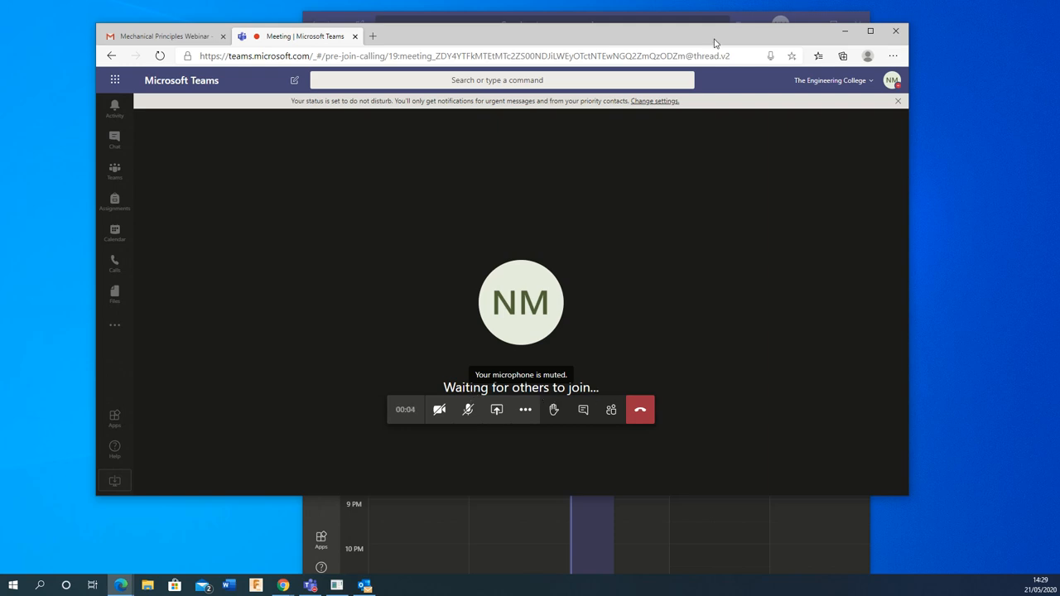
{"action": "left_click_drag", "start_coordinate": [713, 38], "coordinate": [0, 80]}
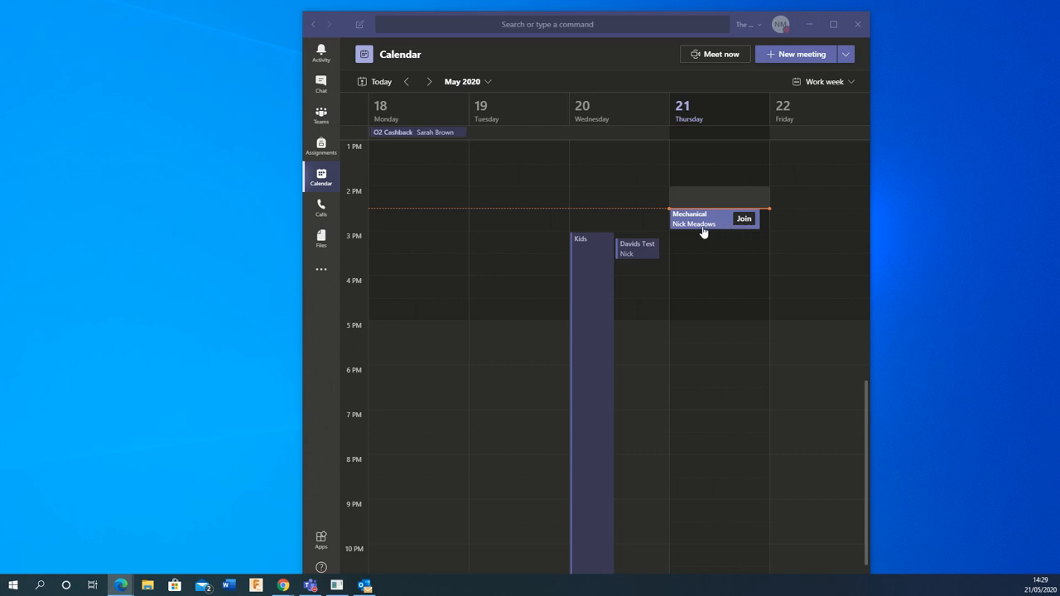
Step: Join the webinar from the Teams desktop calendar with the microphone muted
{"action": "left_click", "coordinate": [742, 220]}
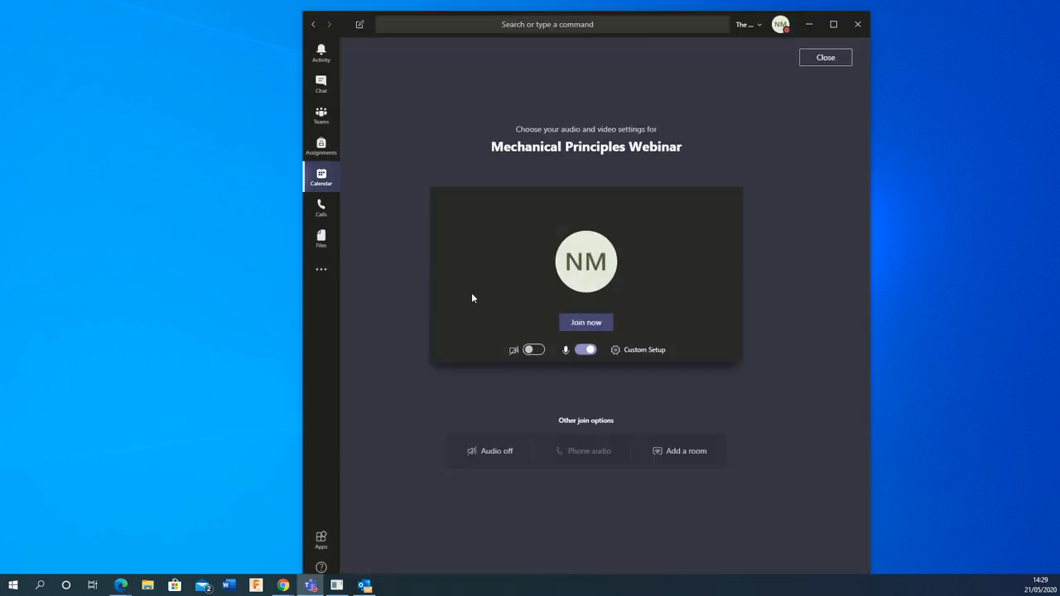
{"action": "left_click", "coordinate": [584, 349]}
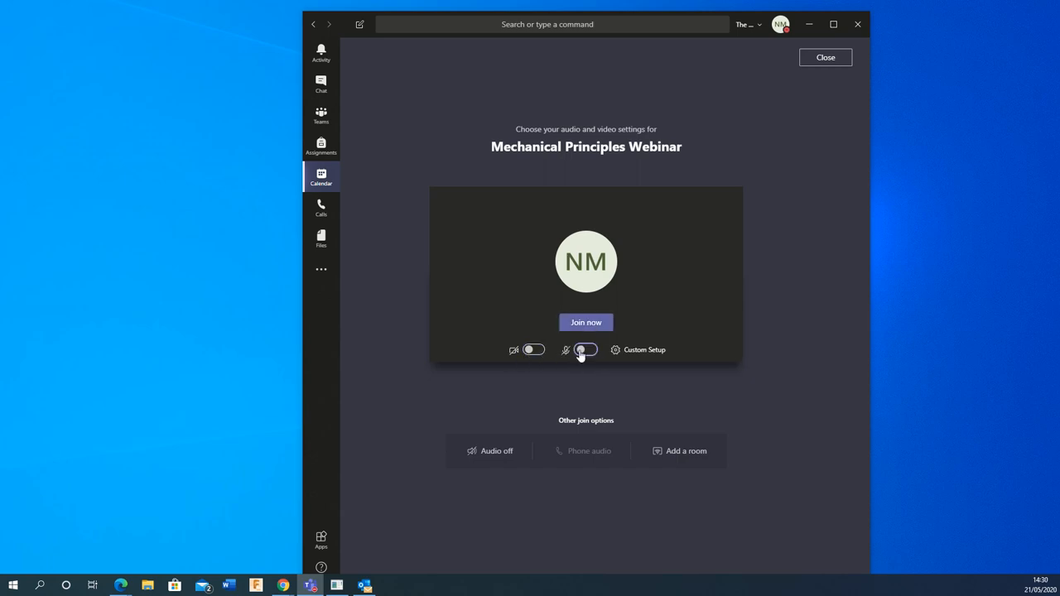
{"action": "mouse_move", "coordinate": [628, 365]}
{"action": "left_click", "coordinate": [588, 324]}
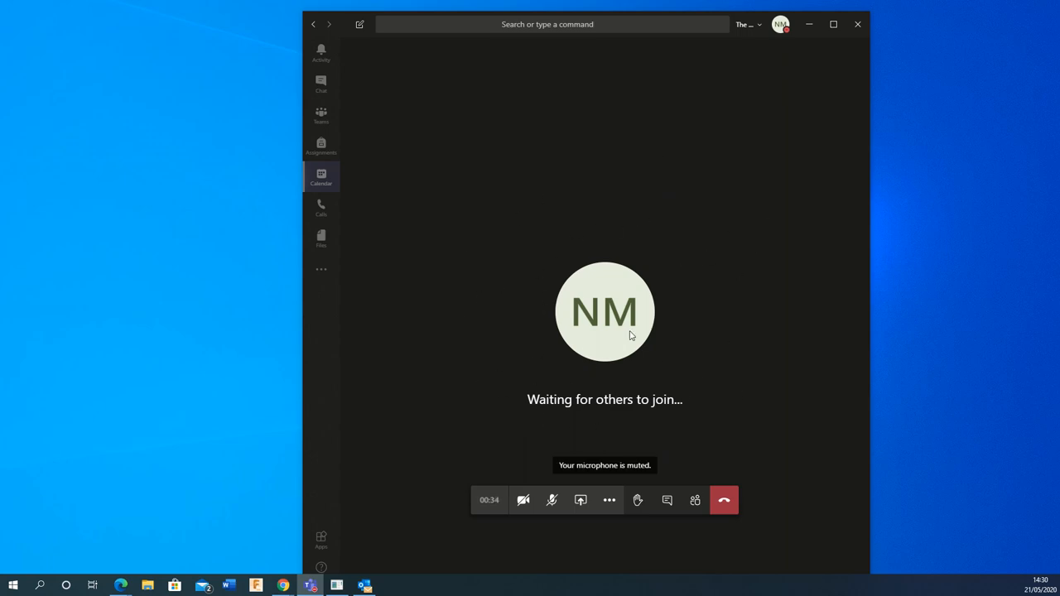
Step: Leave the call, return to the Calendar week view, and bring Outlook forward
{"action": "left_click", "coordinate": [718, 507]}
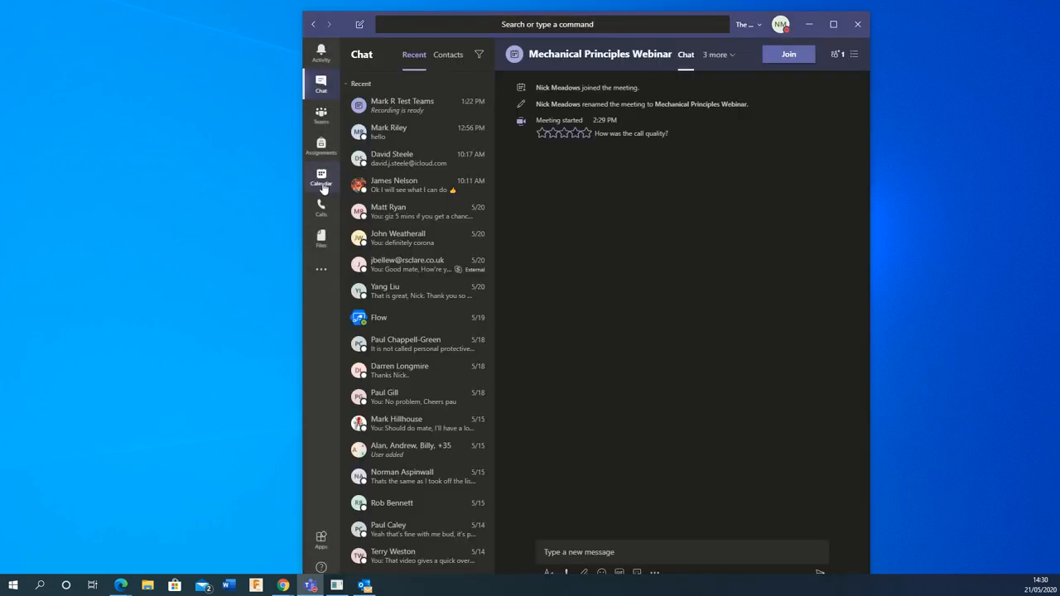
{"action": "left_click", "coordinate": [321, 177]}
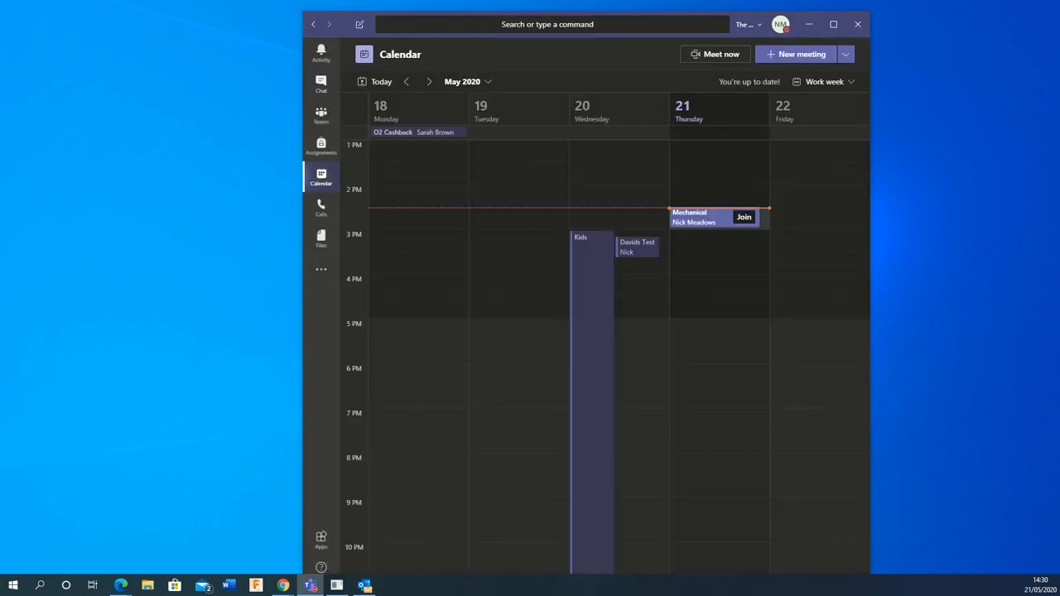
{"action": "left_click", "coordinate": [365, 585]}
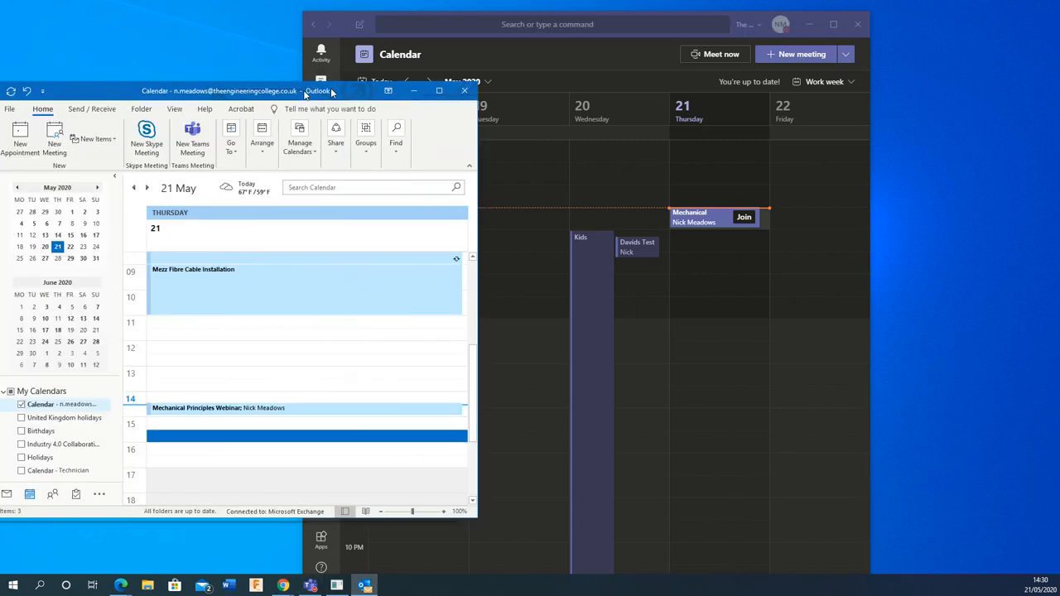
Step: Create a new Outlook Teams meeting for 21/05/2020, 15:30–16:00, then bring the web calendar forward
{"action": "left_click_drag", "start_coordinate": [338, 87], "coordinate": [723, 57]}
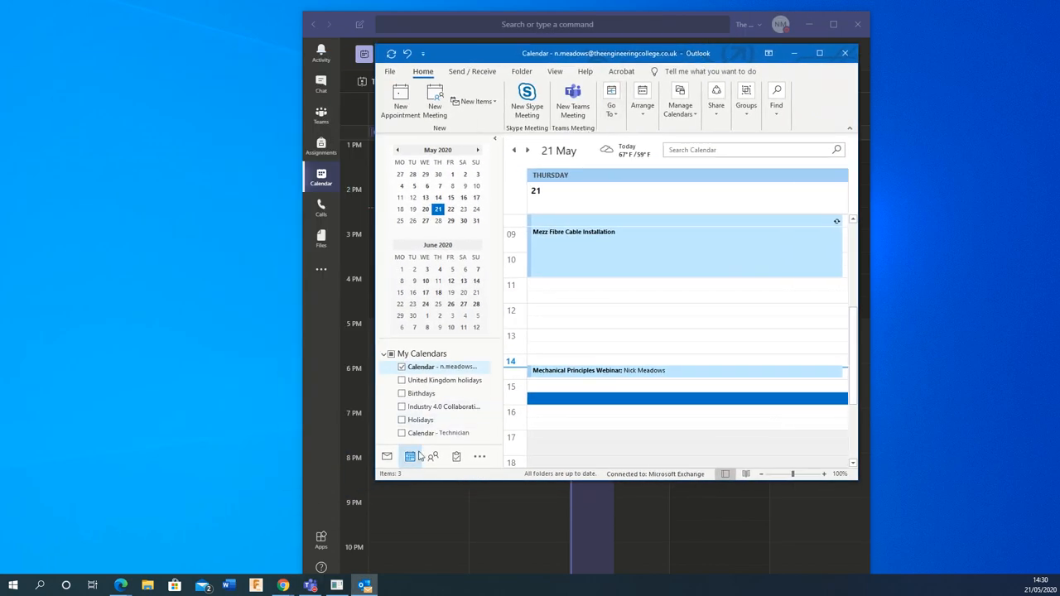
{"action": "left_click", "coordinate": [568, 108]}
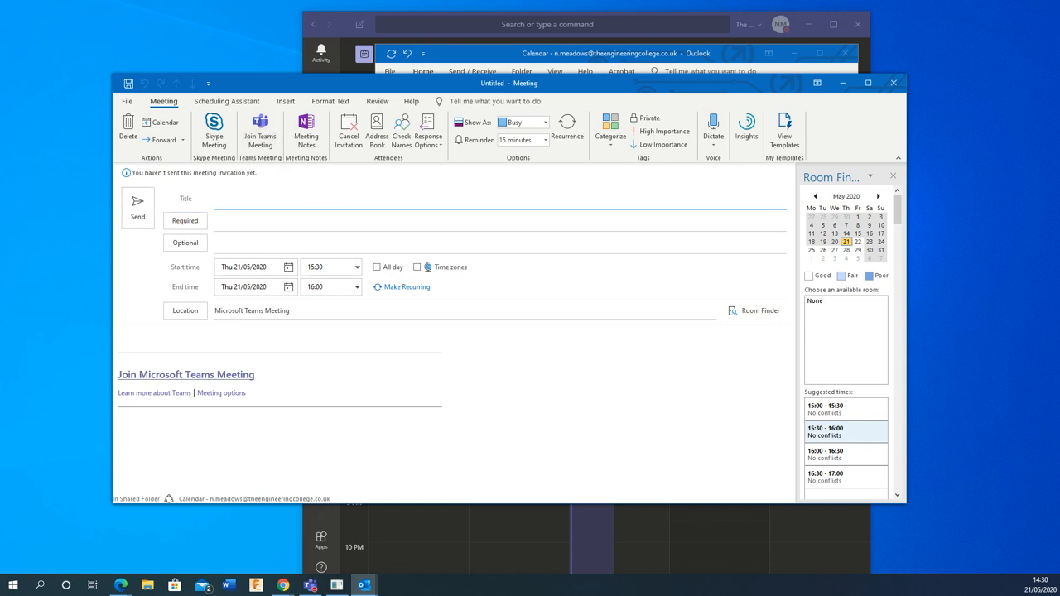
{"action": "left_click_drag", "start_coordinate": [0, 124], "coordinate": [621, 72]}
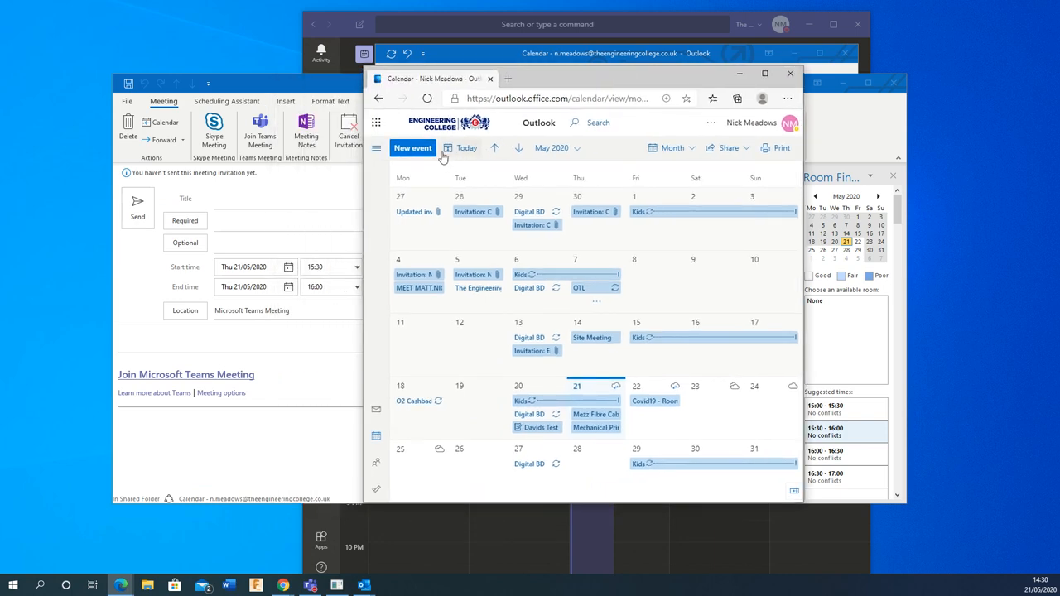
Step: Start a web event for 21/05/2020, 15:00–15:30, and discard the unsaved desktop meeting draft
{"action": "left_click", "coordinate": [412, 149]}
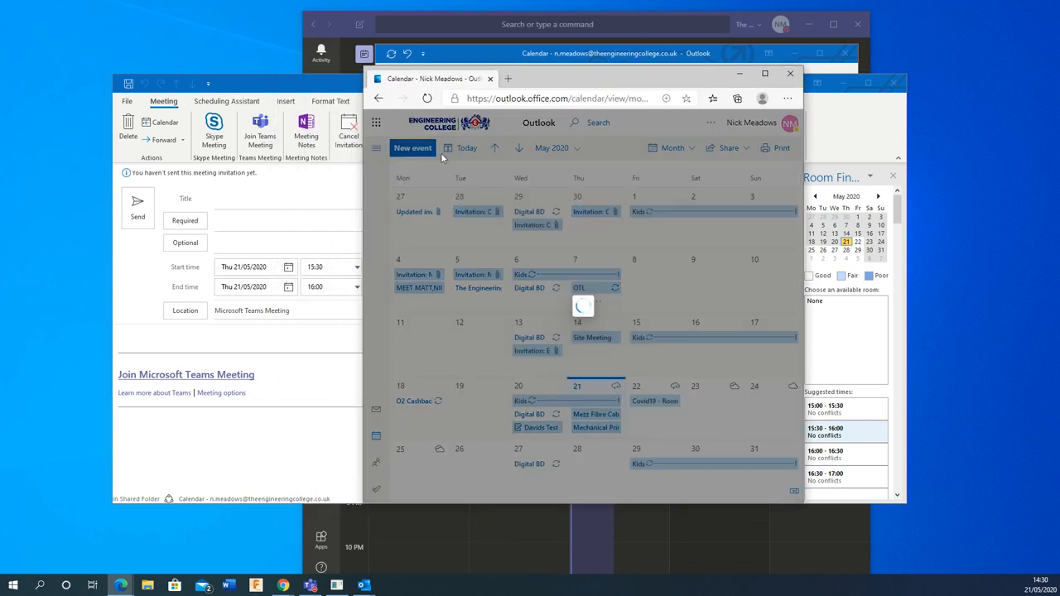
{"action": "left_click", "coordinate": [878, 81]}
{"action": "left_click", "coordinate": [885, 82]}
{"action": "left_click", "coordinate": [534, 325]}
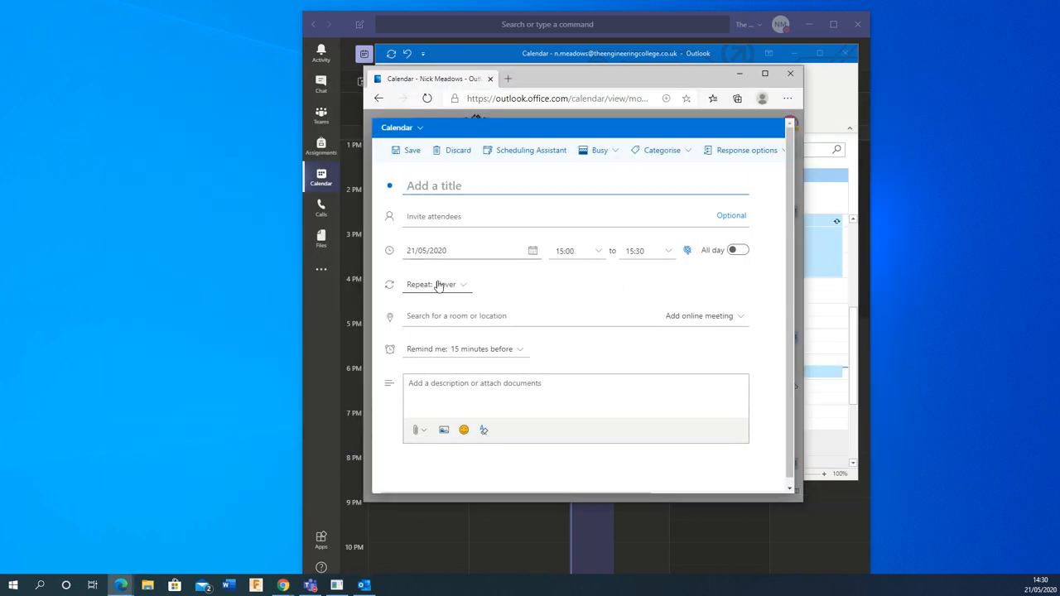
{"action": "left_click", "coordinate": [734, 315]}
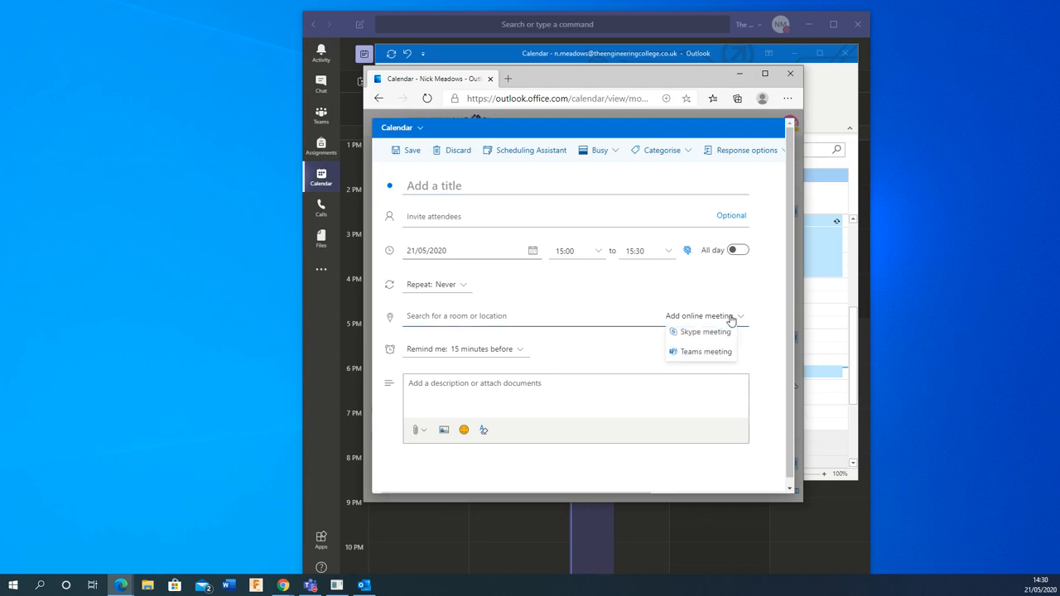